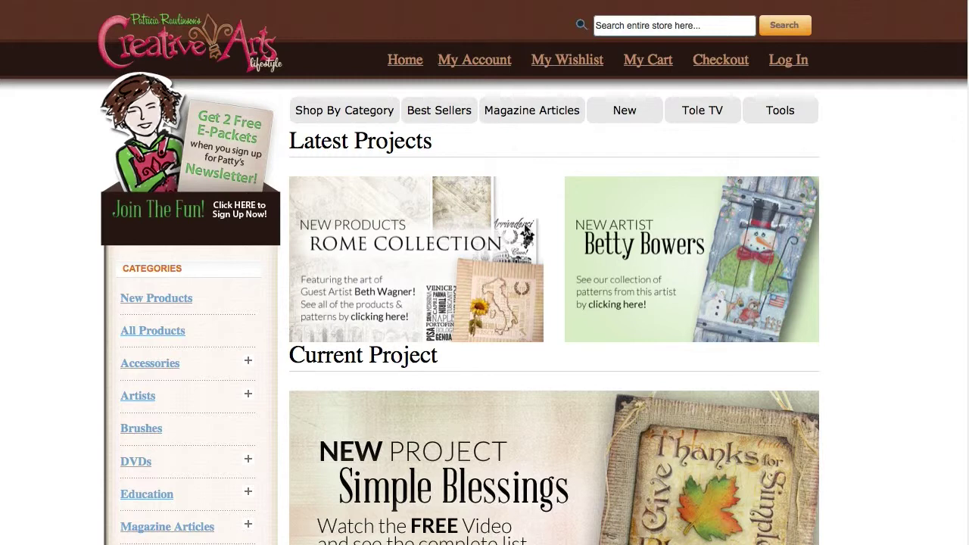
Log in with the customer's email address and account password to reach My Account Overview.
left_click(779, 68)
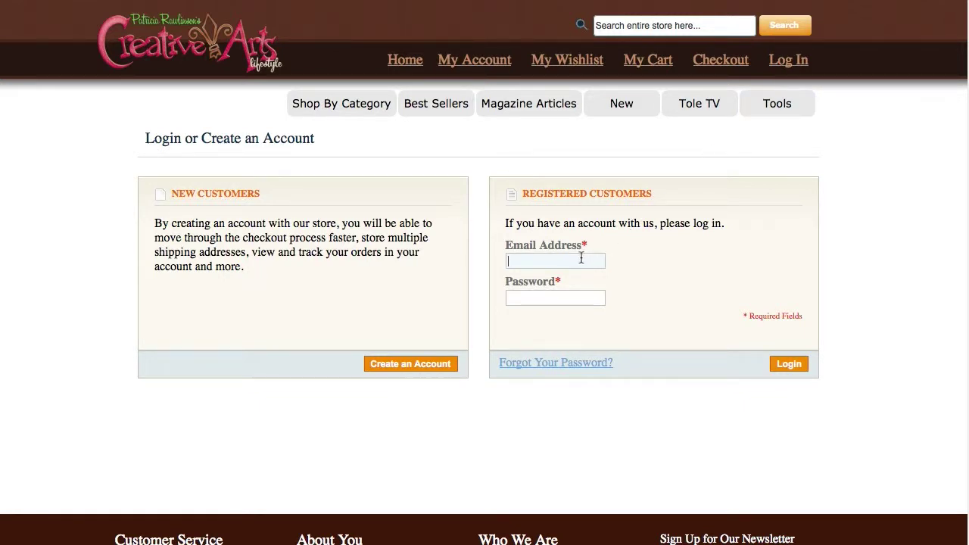
type("jdoe123@email.com")
key("Tab")
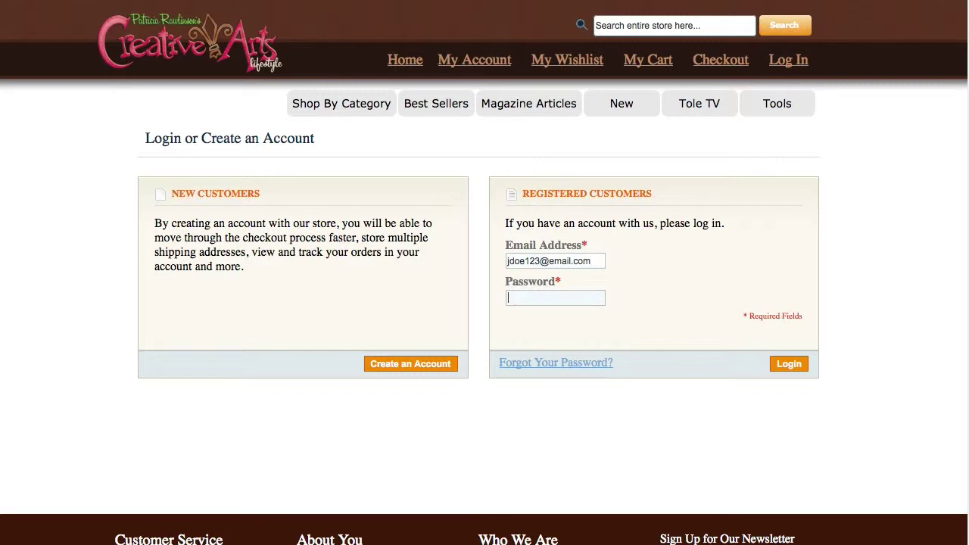
type("password")
left_click(787, 365)
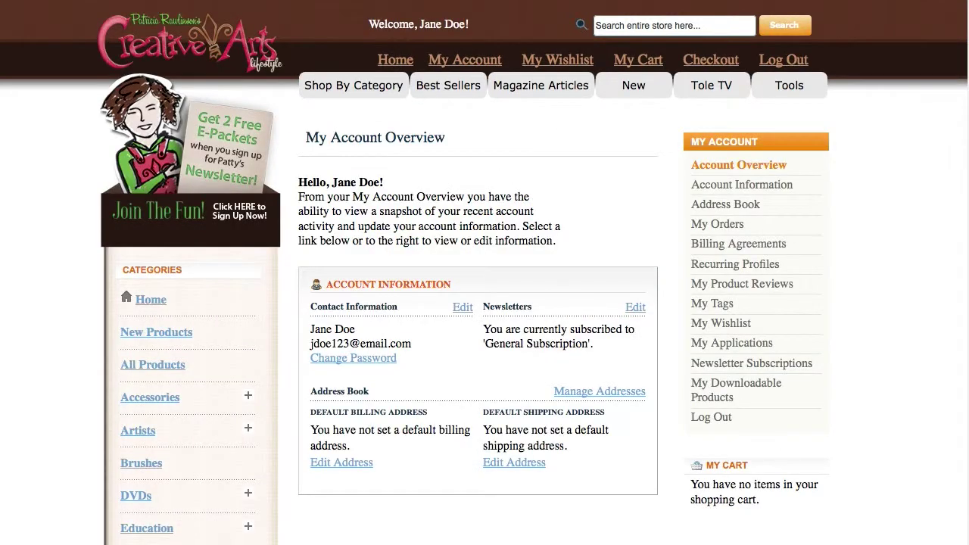
Go from the home page to the Simple Blessings Current Project page and browse its products.
left_click(395, 60)
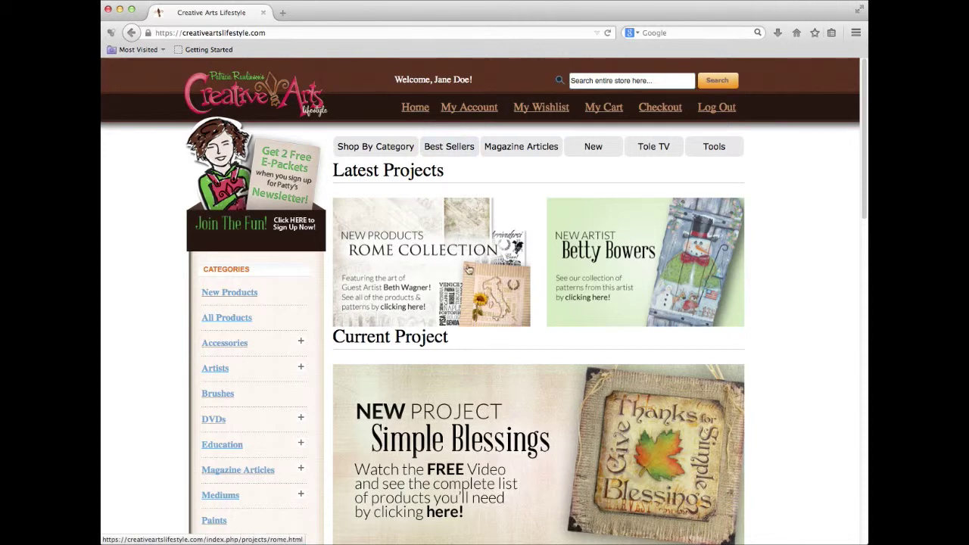
left_click(514, 397)
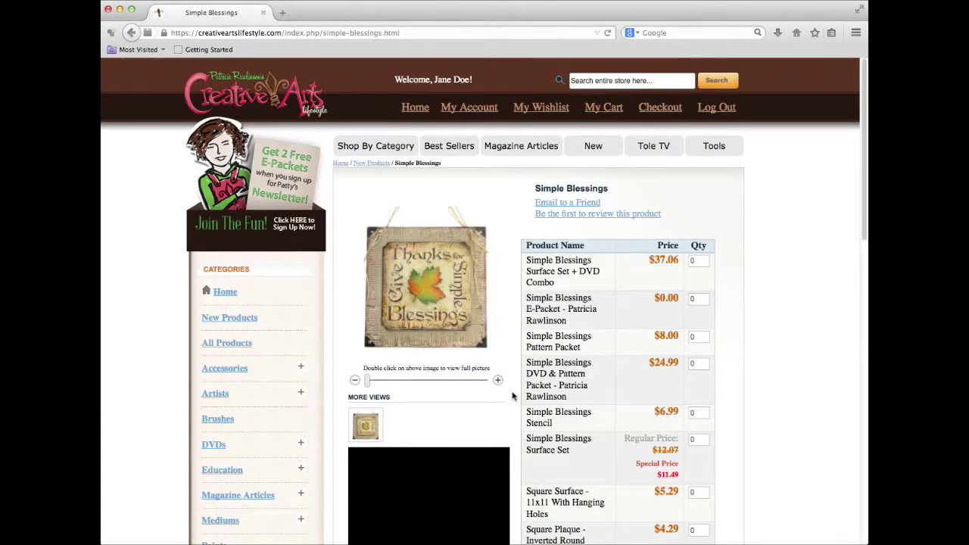
scroll(512, 395, "down", 2)
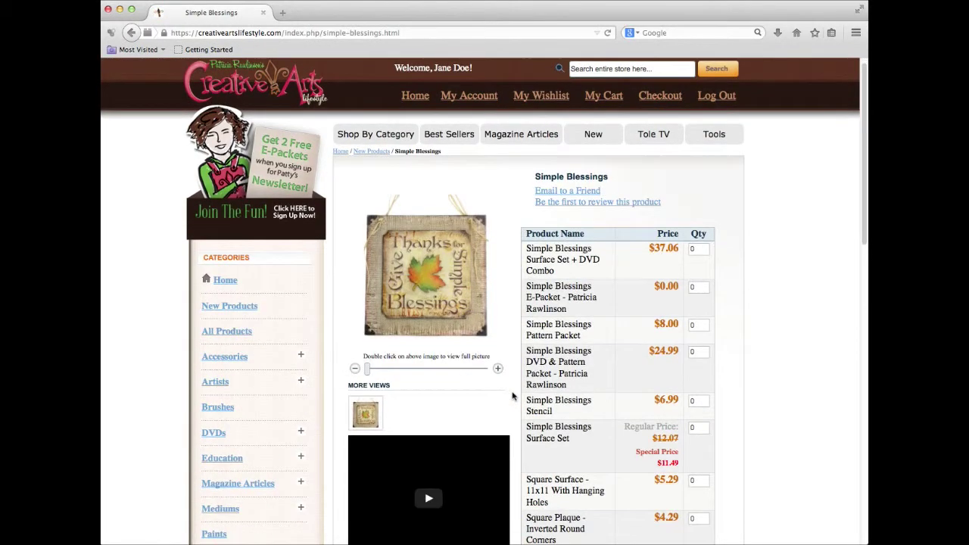
scroll(512, 395, "down", 2)
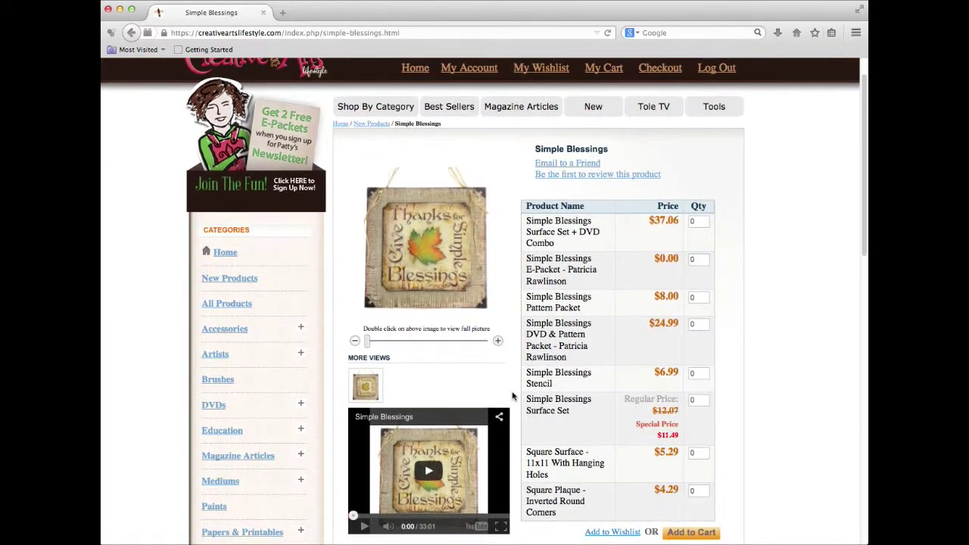
scroll(512, 395, "down", 3)
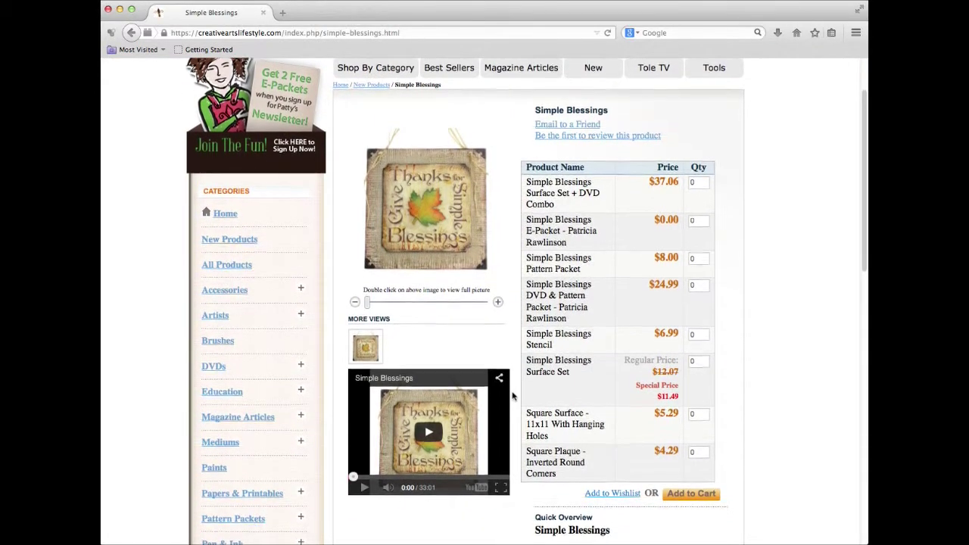
scroll(511, 395, "down", 3)
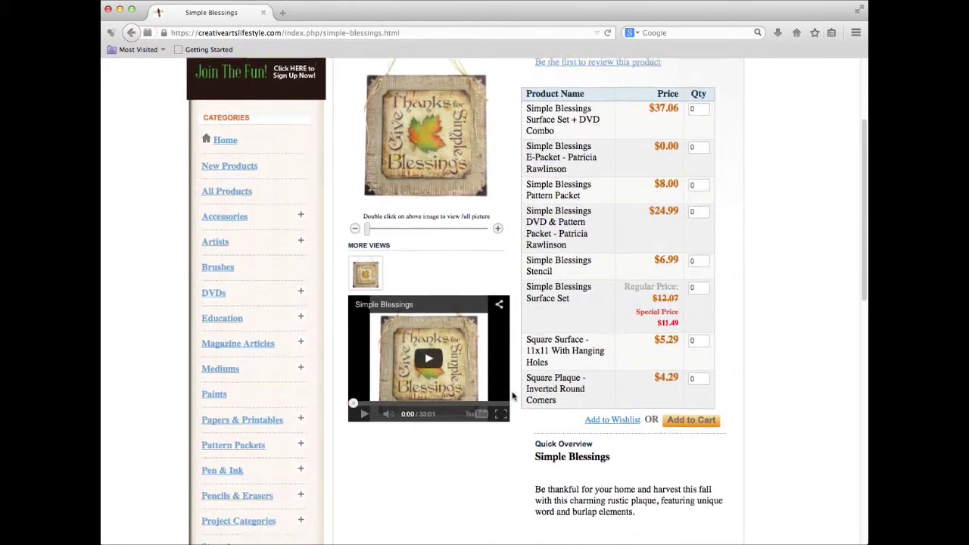
scroll(512, 395, "up", 3)
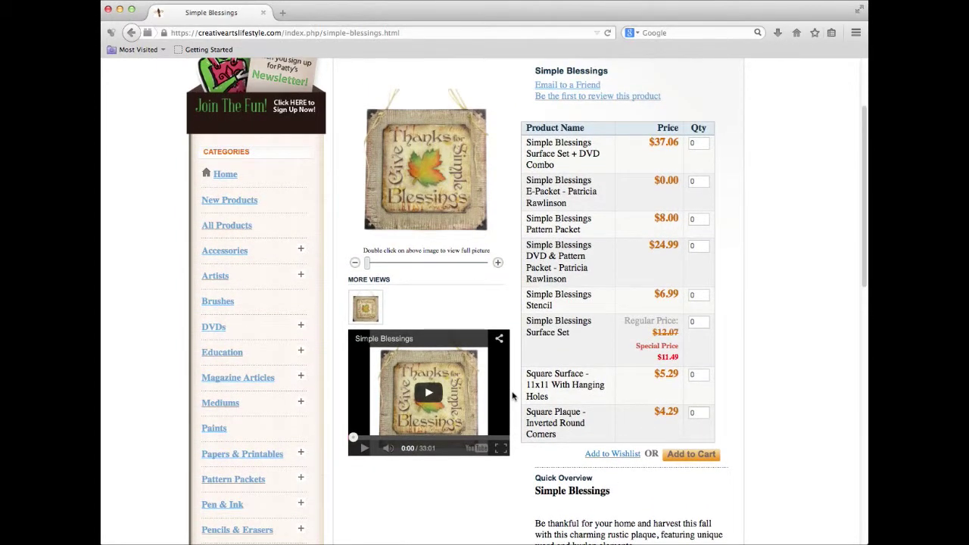
scroll(511, 395, "up", 2)
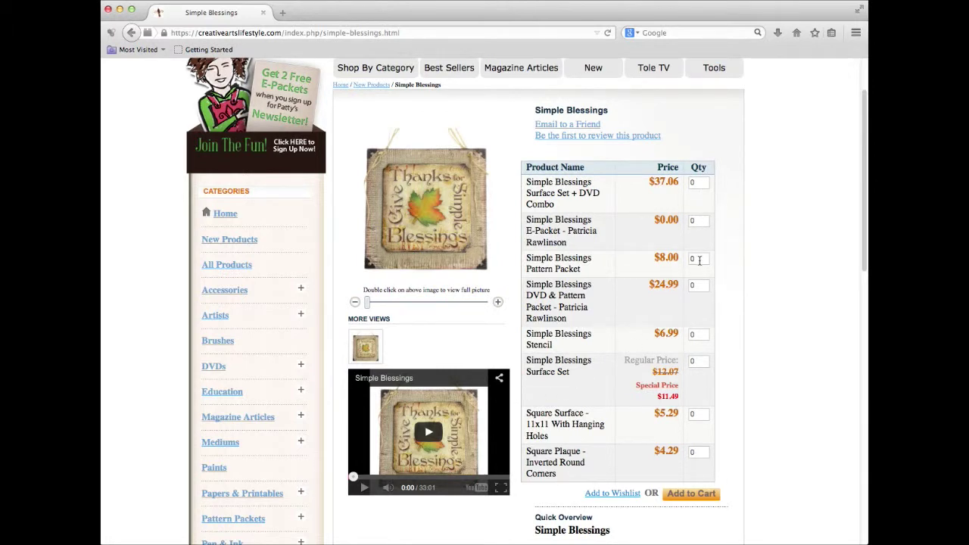
Set quantity 1 for the DVD & Pattern Packet, Stencil and Surface Set, then view the cart.
double_click(692, 285)
type("1")
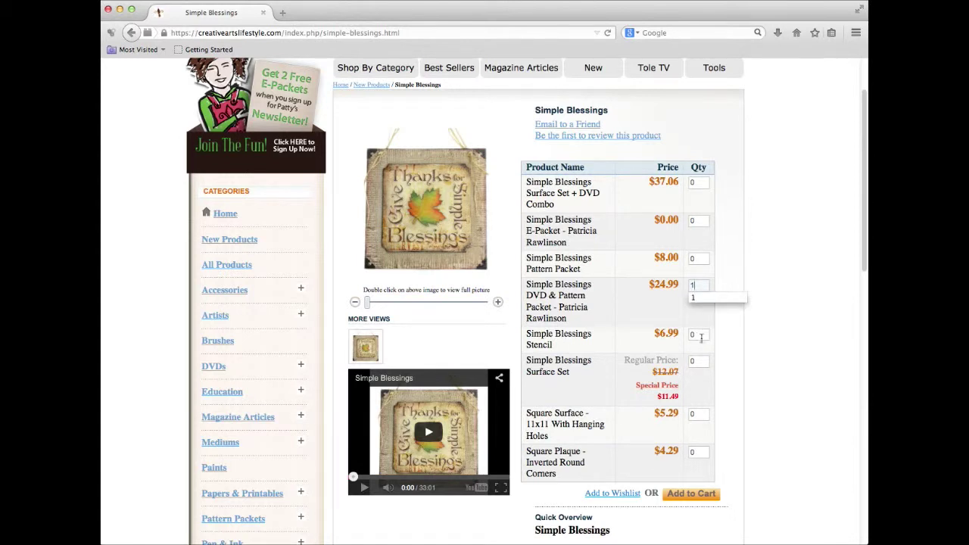
double_click(691, 335)
type("1")
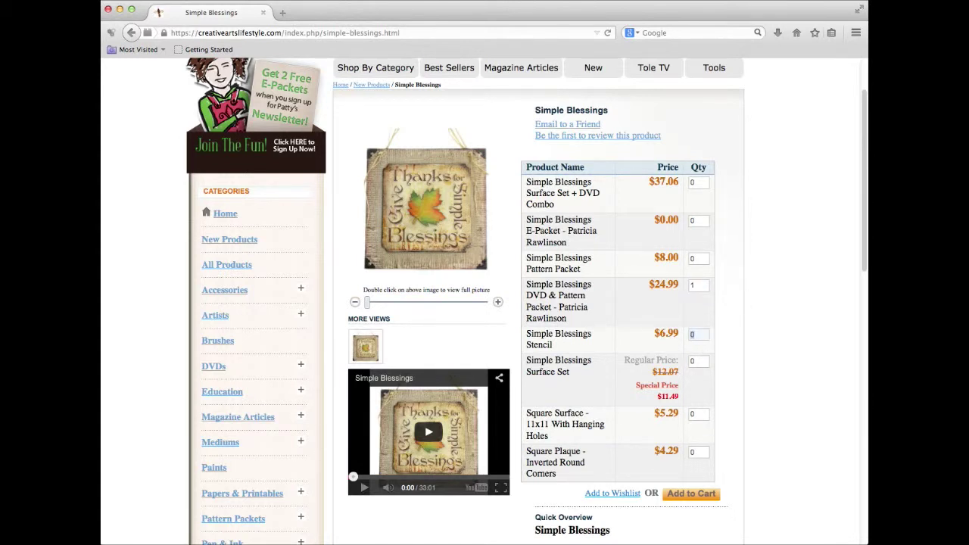
double_click(692, 361)
type("1")
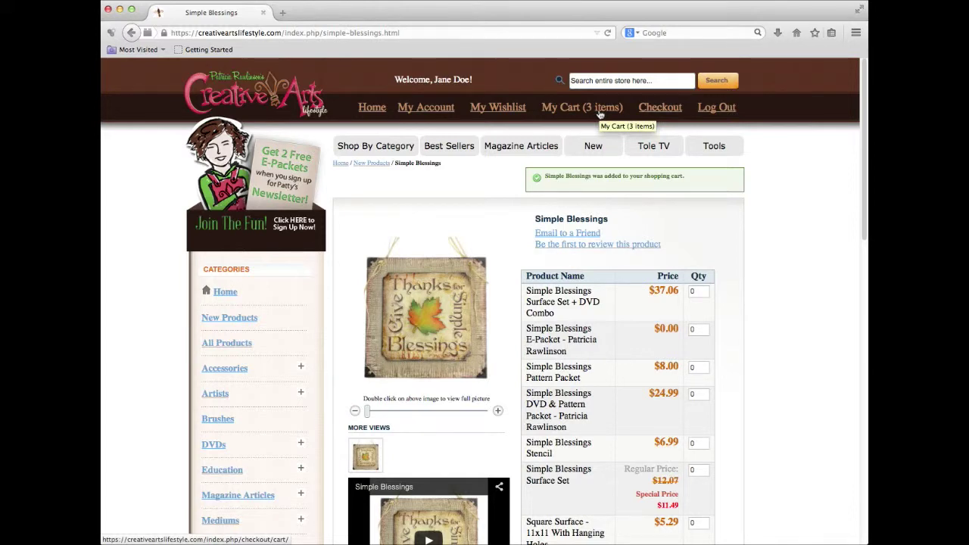
left_click(600, 112)
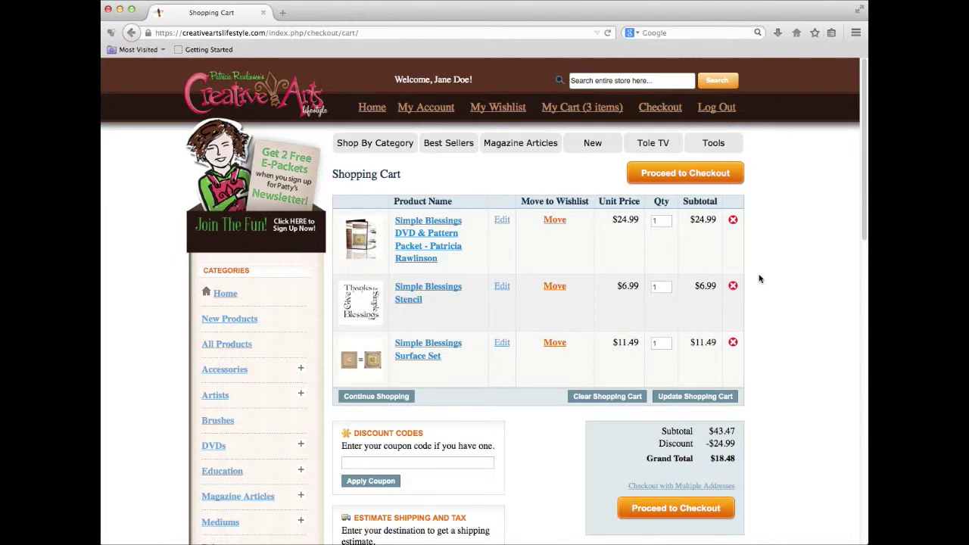
Review the three-item cart with the $24.99 discount and $18.48 total, then go to checkout.
scroll(760, 279, "down", 2)
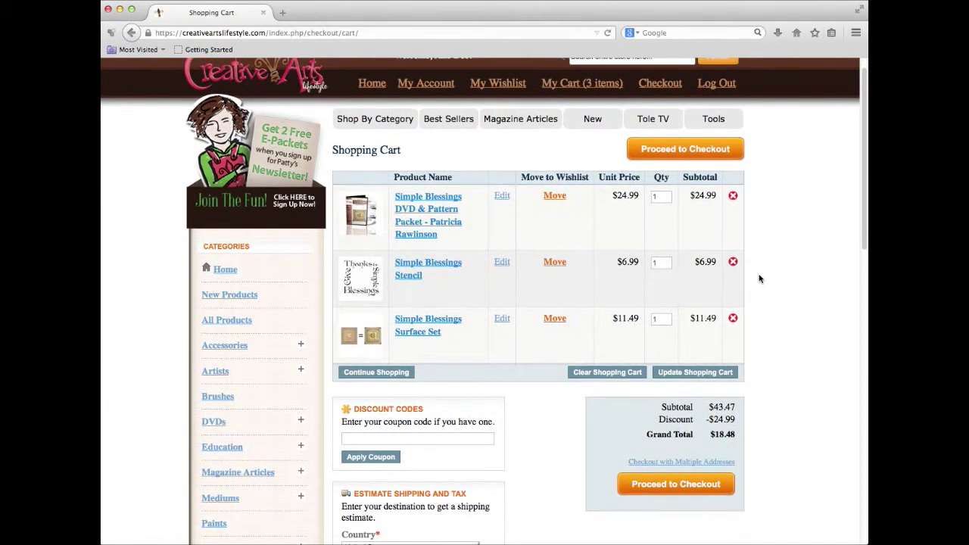
scroll(760, 279, "down", 2)
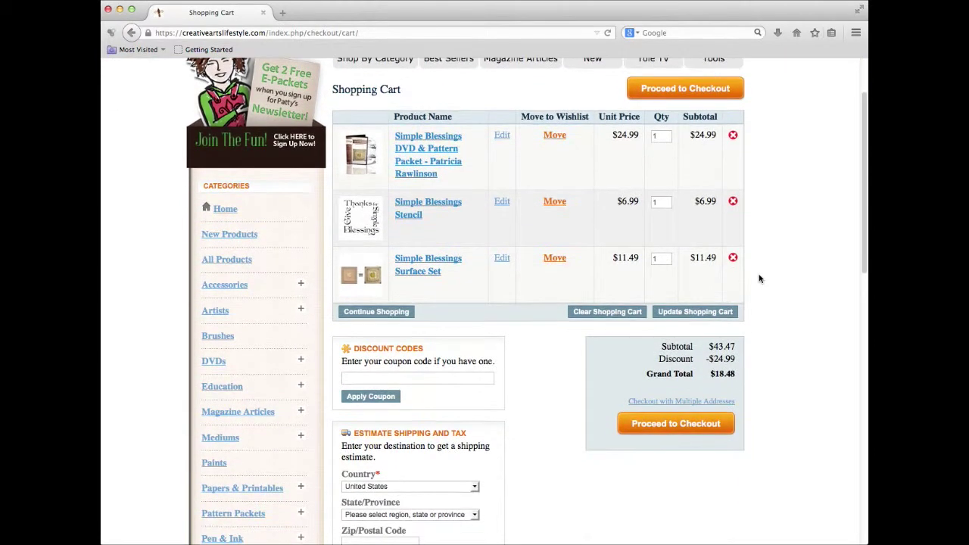
scroll(760, 279, "down", 1)
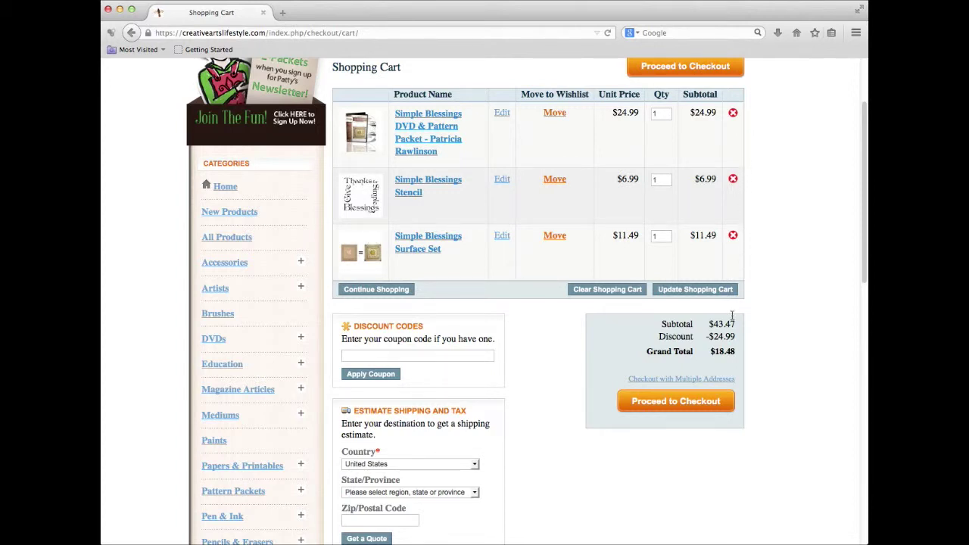
left_click(680, 404)
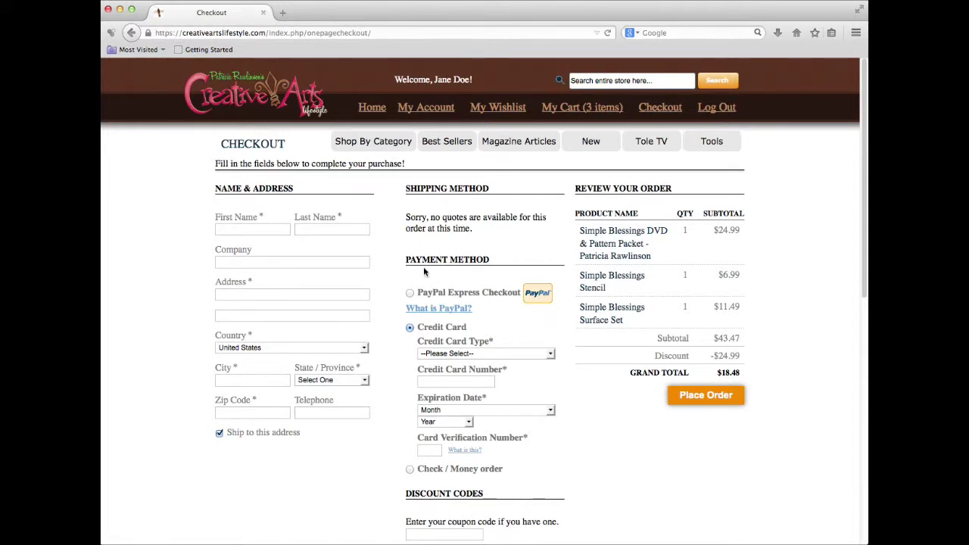
Enter the customer's first and last name, street address and city in the checkout form.
left_click(277, 232)
type("Jane")
key("Tab")
type("Doe")
left_click(285, 292)
type("123")
type(" Tree ")
type("Streat")
type("Anytown")
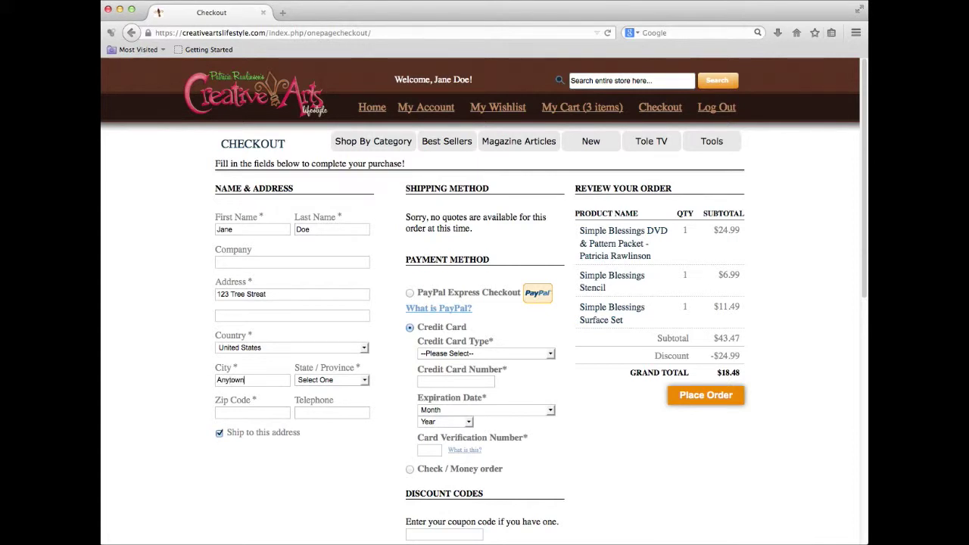
Choose the customer's state and fill in the zip code and telephone number.
left_click(346, 381)
scroll(346, 454, "down", 3)
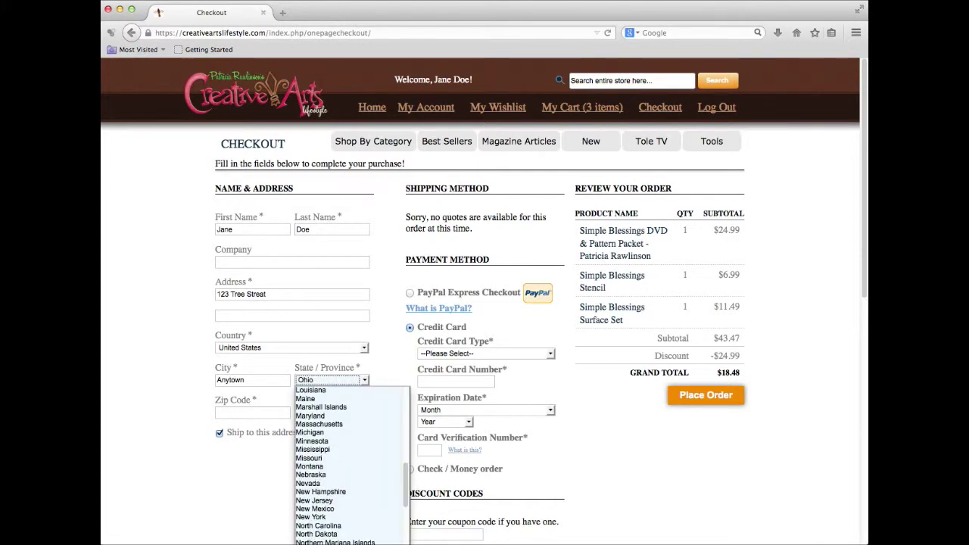
left_click(333, 530)
left_click(249, 413)
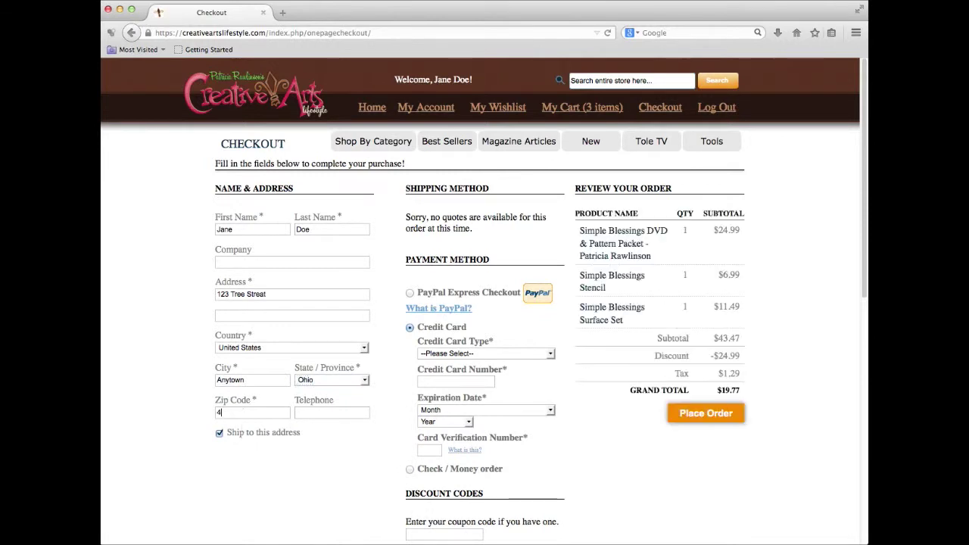
type("45678")
left_click(302, 414)
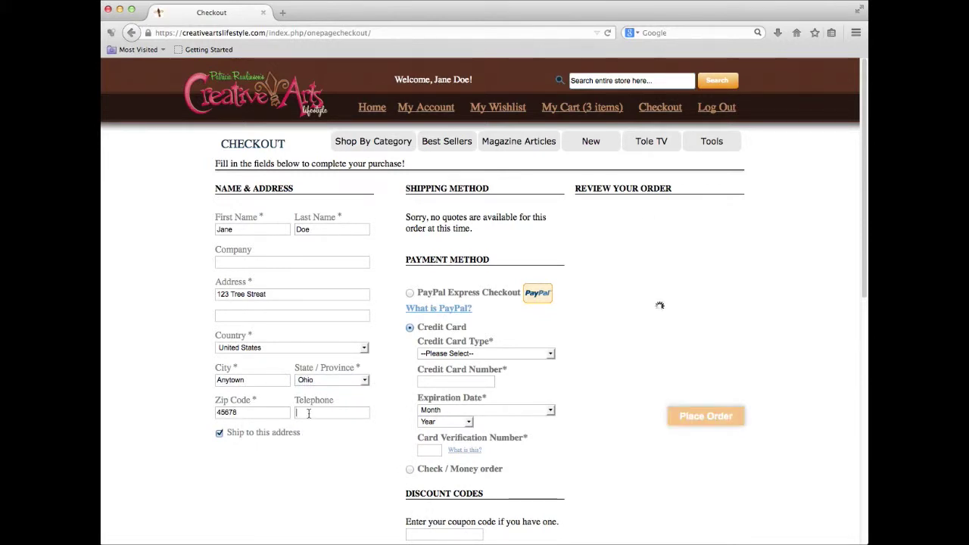
type("555-555-55")
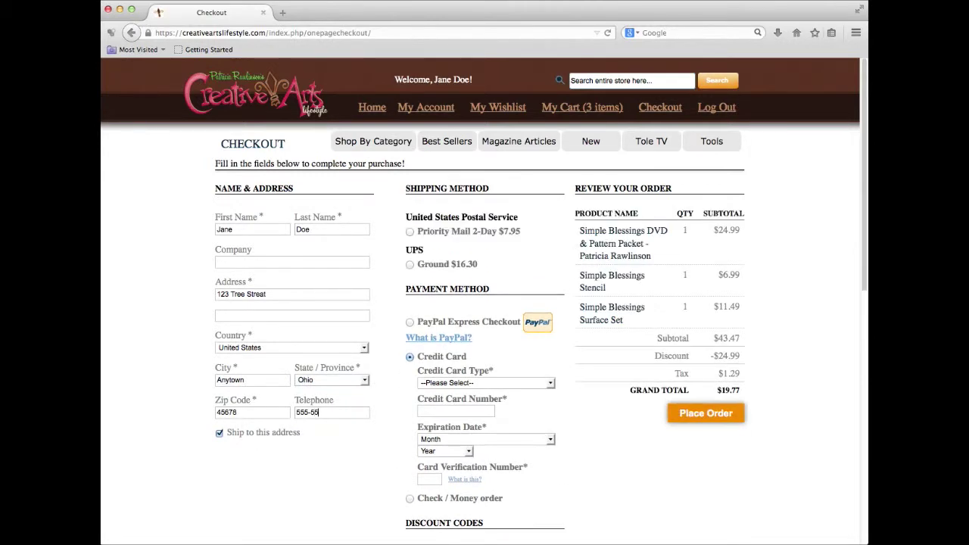
type("55")
Select Priority Mail 2-Day shipping ($7.95), pick Visa and enter the card number.
left_click(410, 233)
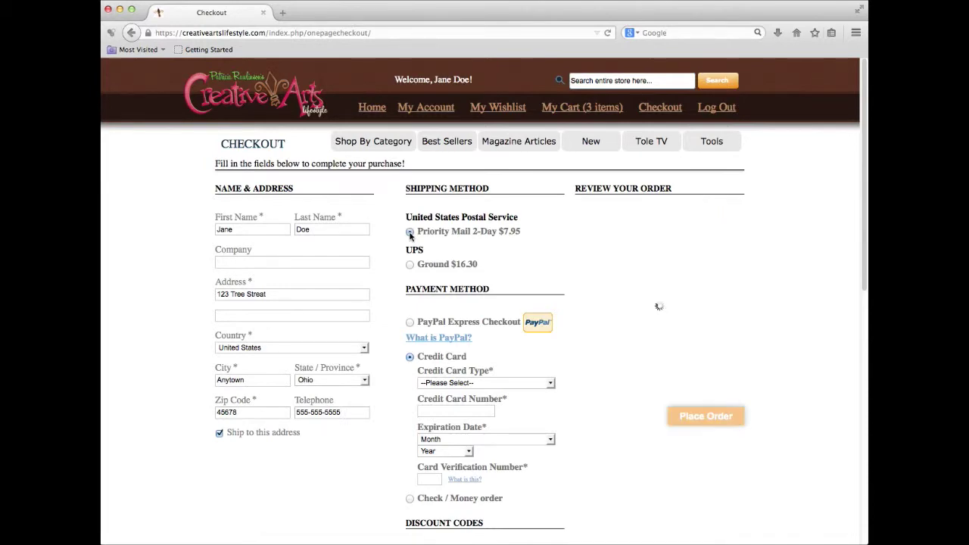
scroll(506, 370, "down", 1)
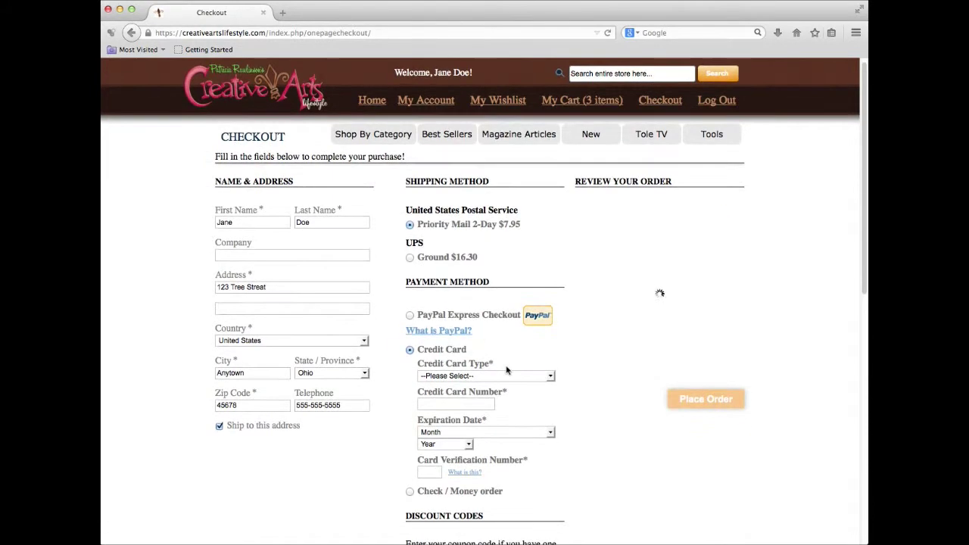
left_click(552, 376)
left_click(541, 410)
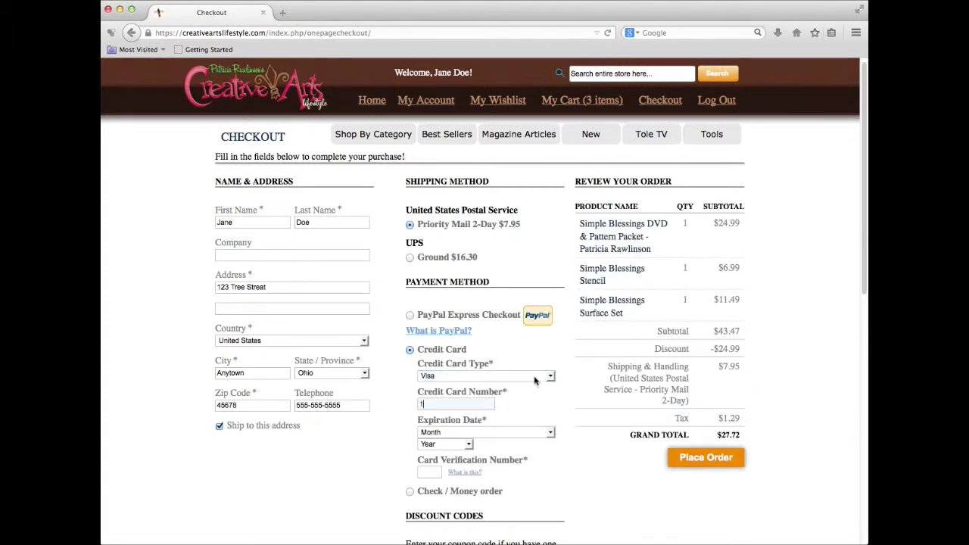
type("123456789012")
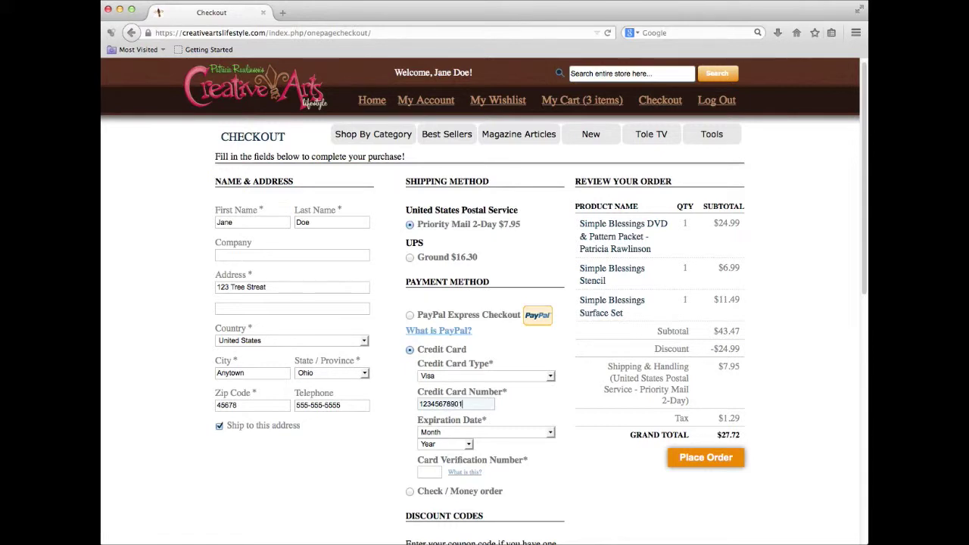
type("3456")
Set the card expiration to 01 - January 2015, enter the CVV and place the order.
left_click(551, 432)
left_click(439, 451)
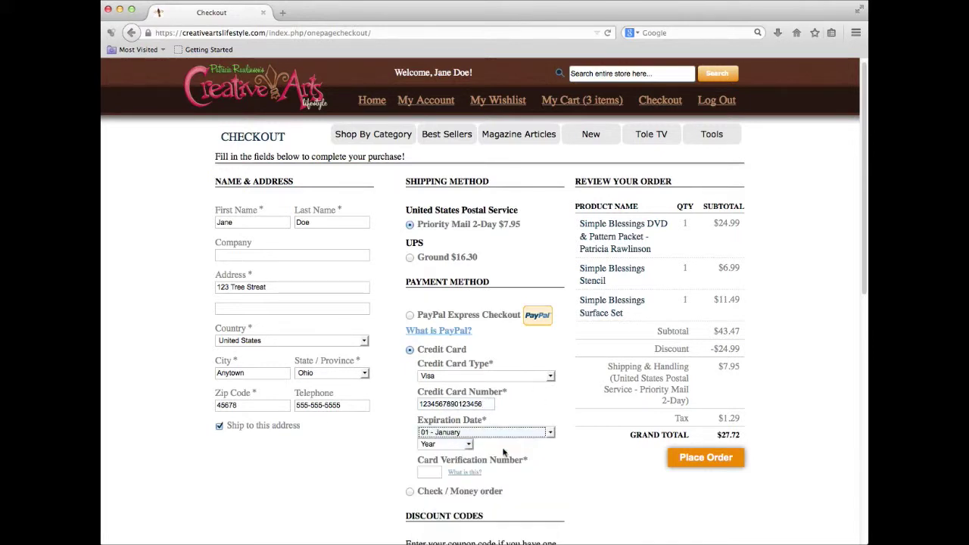
left_click(469, 445)
left_click(428, 472)
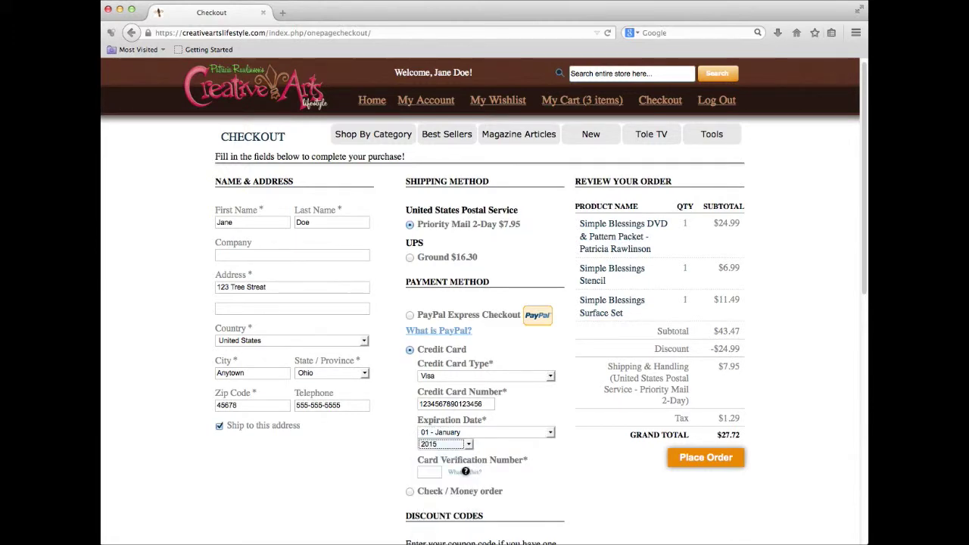
left_click(435, 473)
type("123")
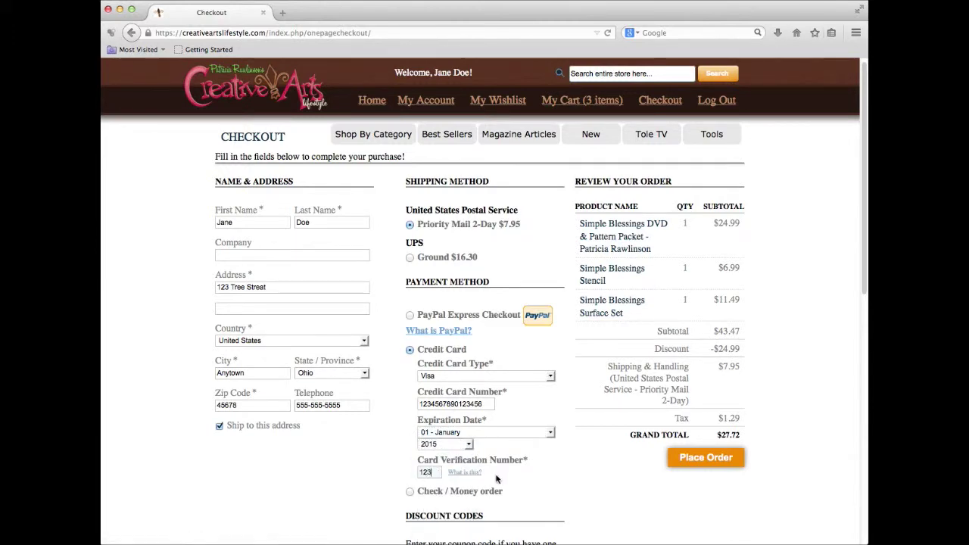
scroll(550, 488, "down", 1)
scroll(550, 493, "down", 1)
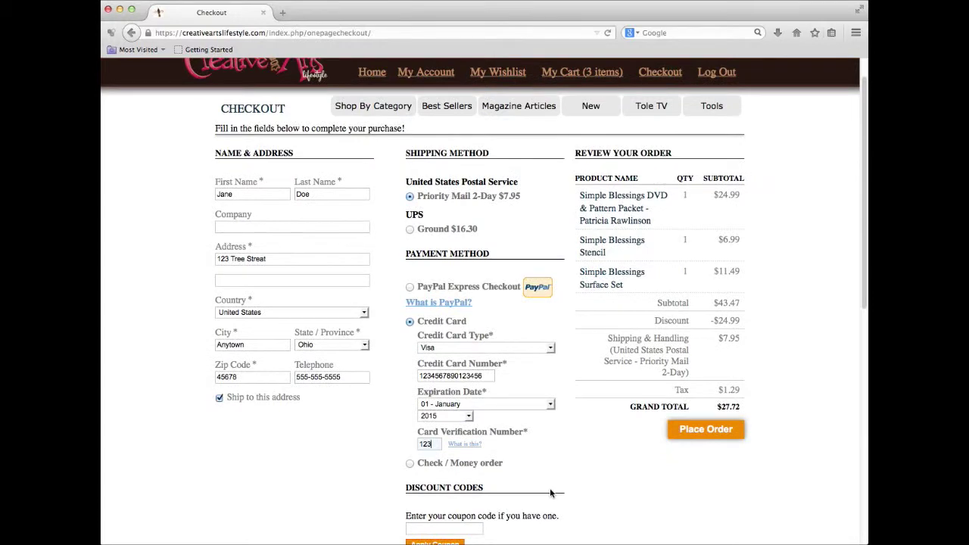
scroll(550, 493, "down", 1)
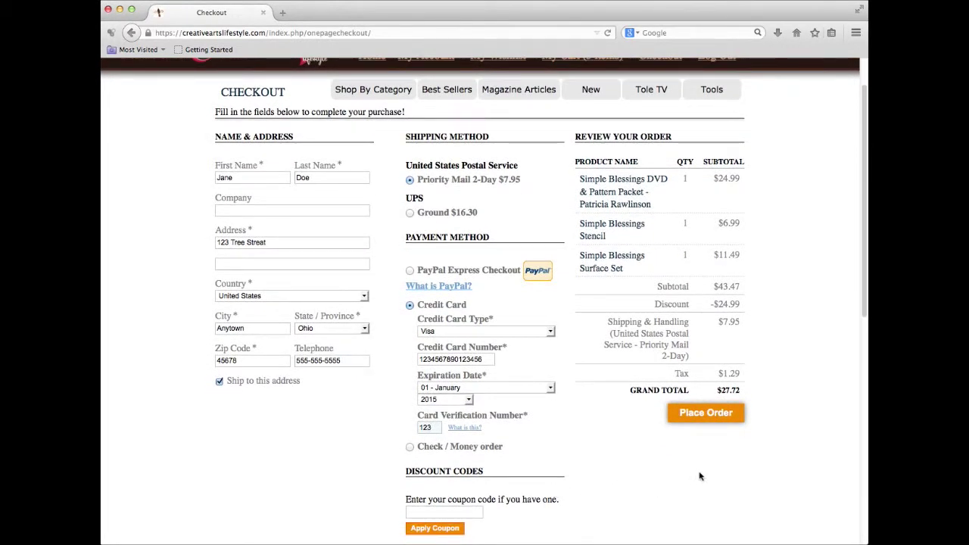
scroll(713, 479, "up", 2)
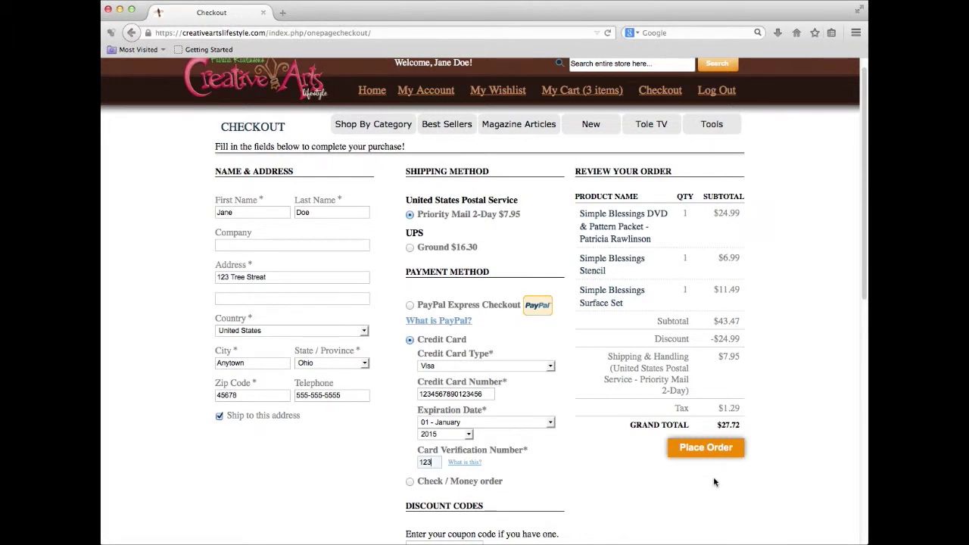
left_click(704, 449)
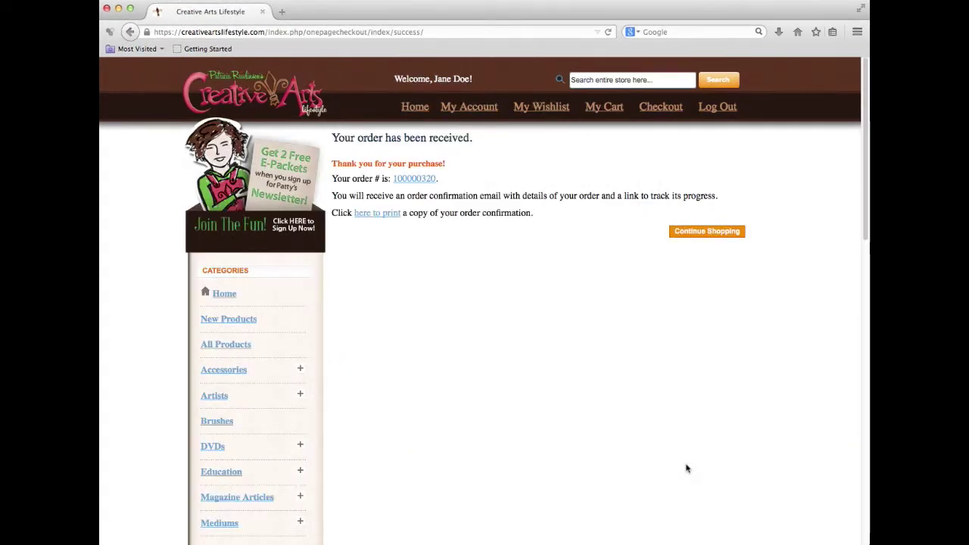